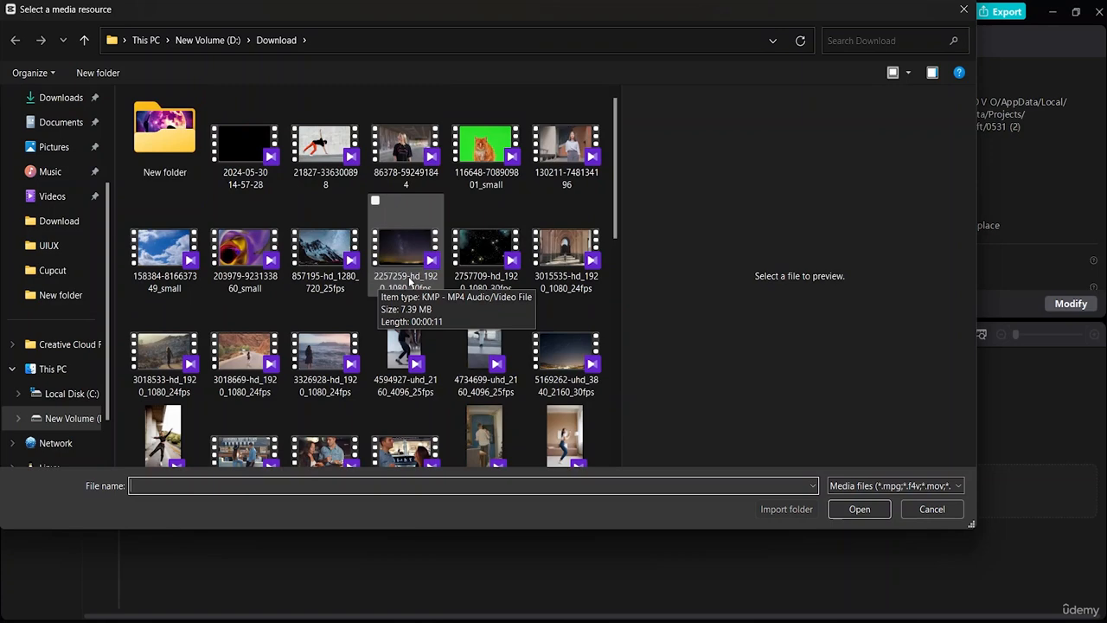
Import 2257259-hd_1920_1080_20fps, preview the footage, and place it at the start of the timeline
{"action": "left_click", "coordinate": [409, 283]}
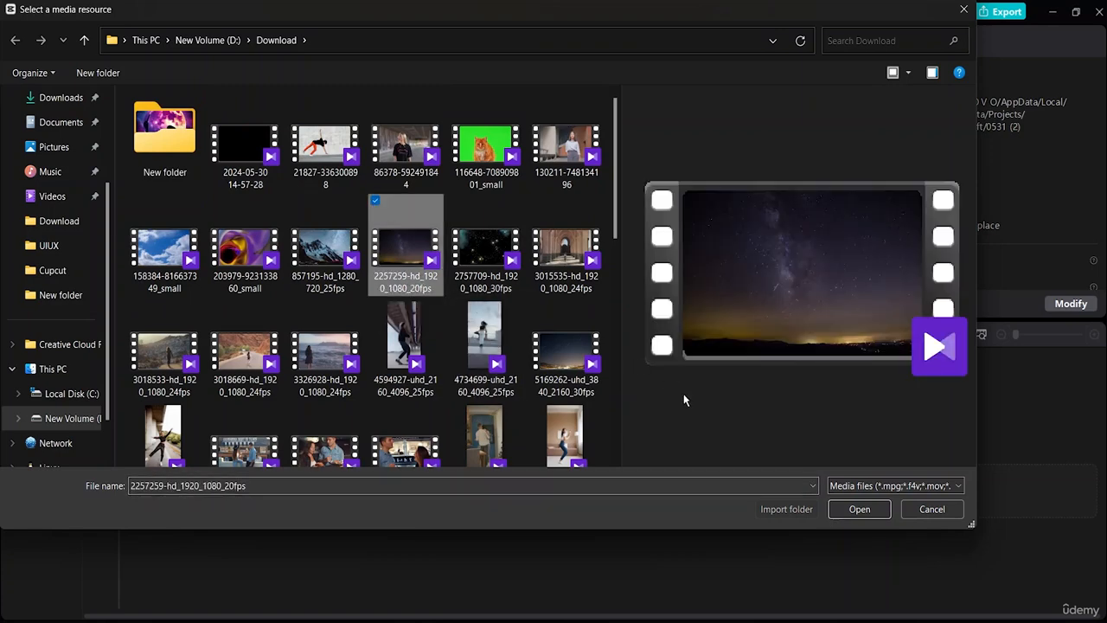
{"action": "left_click", "coordinate": [859, 510]}
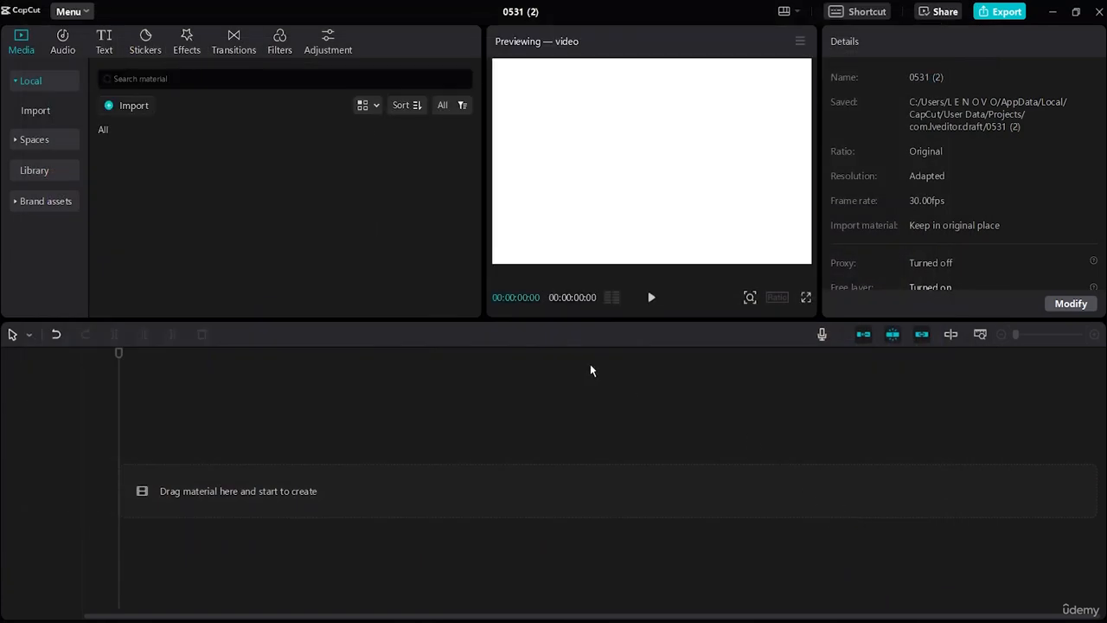
{"action": "left_click", "coordinate": [650, 297]}
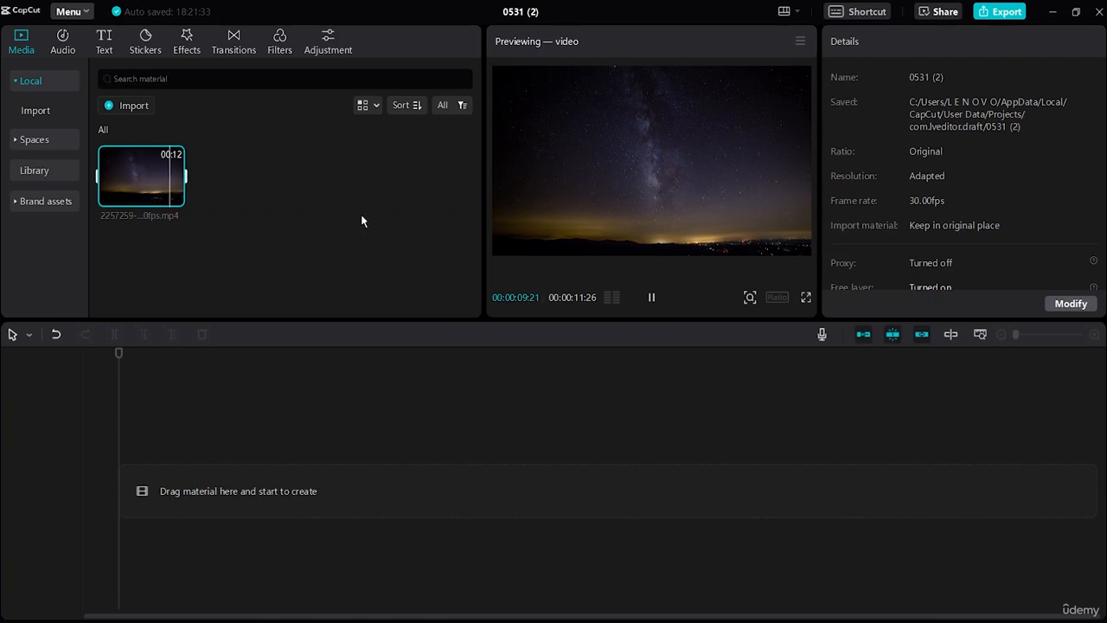
{"action": "left_click_drag", "start_coordinate": [145, 188], "coordinate": [120, 497]}
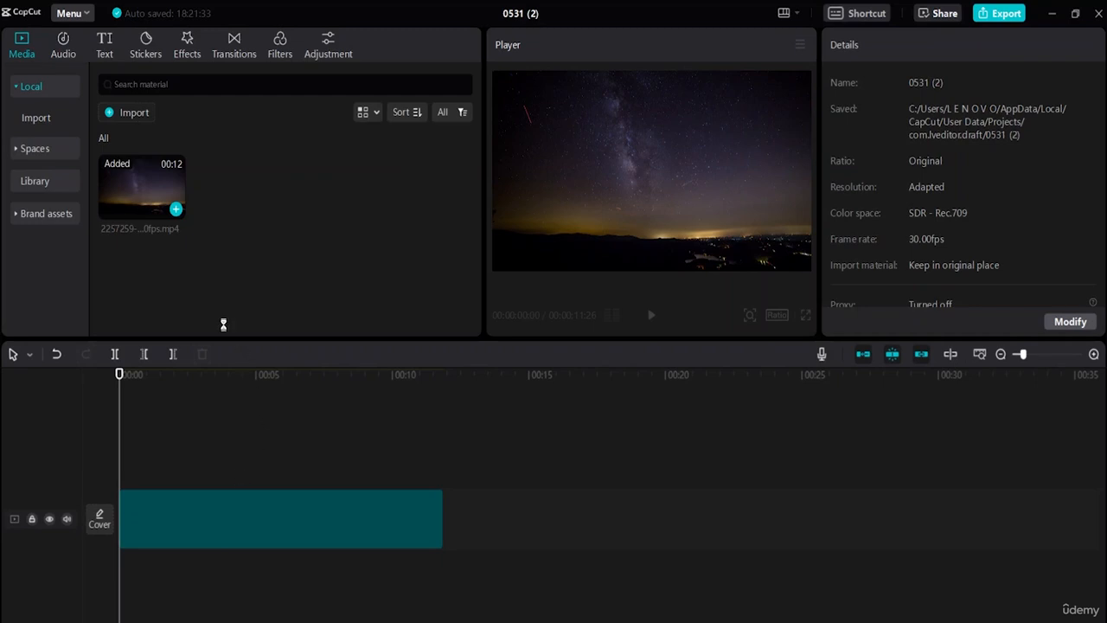
Add the Lightning Crack video effect above the night-sky clip and extend it over the clip's full length
{"action": "left_click", "coordinate": [185, 49]}
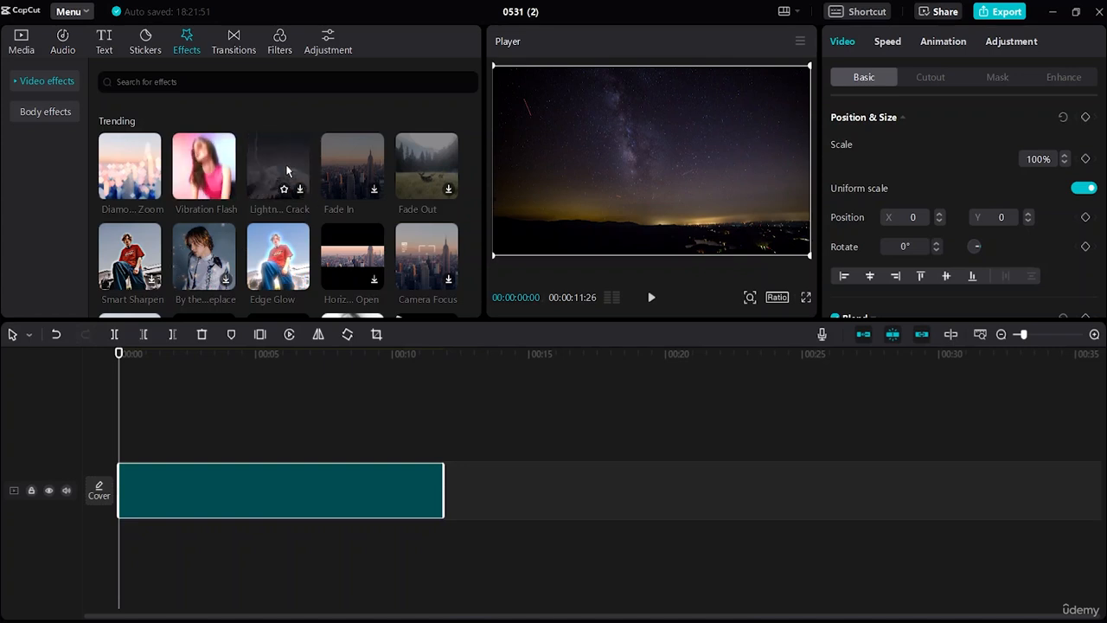
{"action": "left_click_drag", "start_coordinate": [288, 170], "coordinate": [122, 440]}
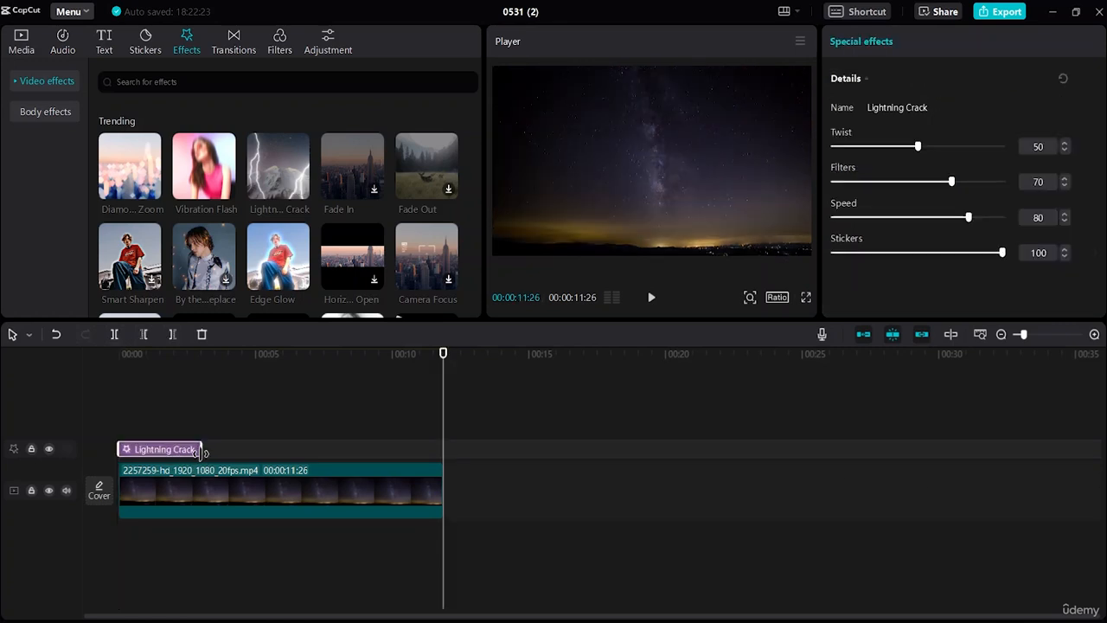
{"action": "left_click_drag", "start_coordinate": [200, 450], "coordinate": [441, 489]}
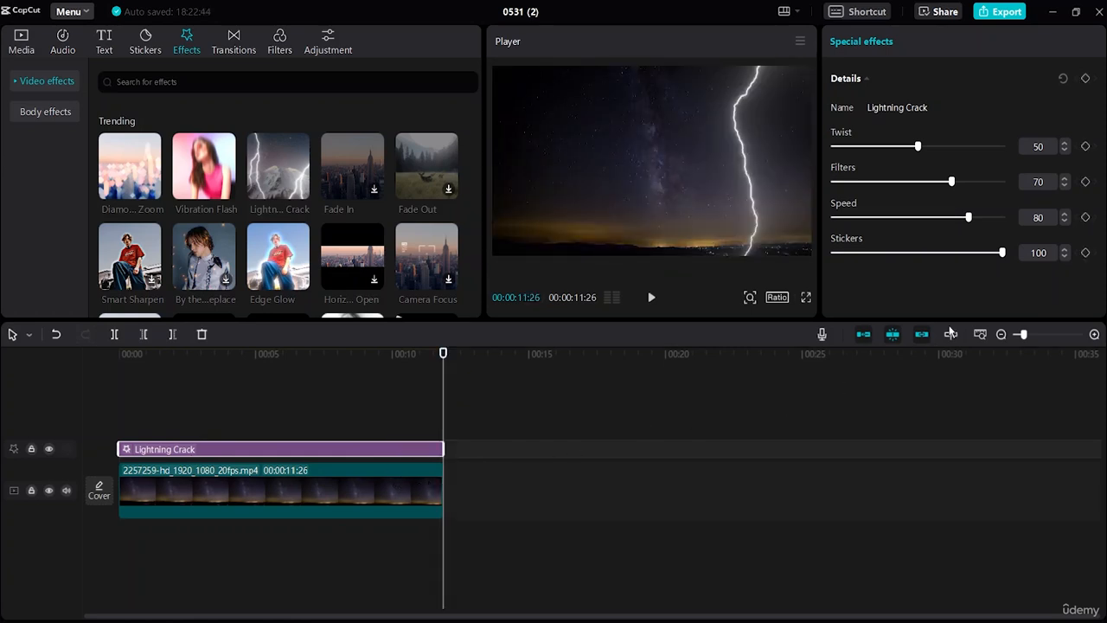
Set the Lightning Crack effect's Twist to 27, Filters to 57 and Speed to 23
{"action": "left_click_drag", "start_coordinate": [921, 148], "coordinate": [879, 179]}
{"action": "left_click_drag", "start_coordinate": [949, 181], "coordinate": [873, 218]}
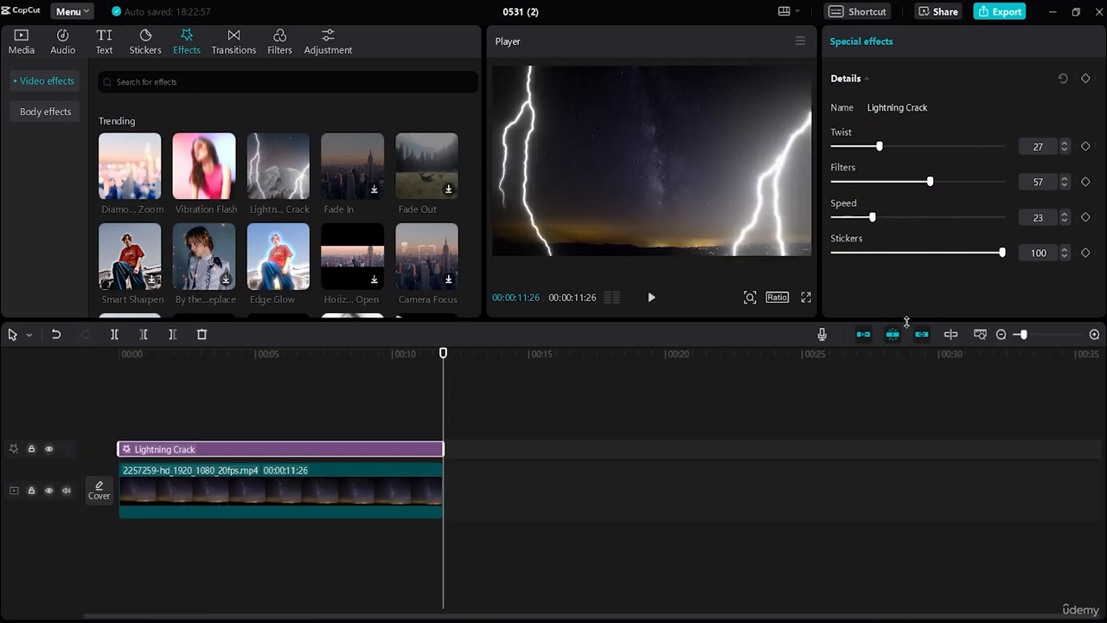
{"action": "left_click", "coordinate": [578, 418]}
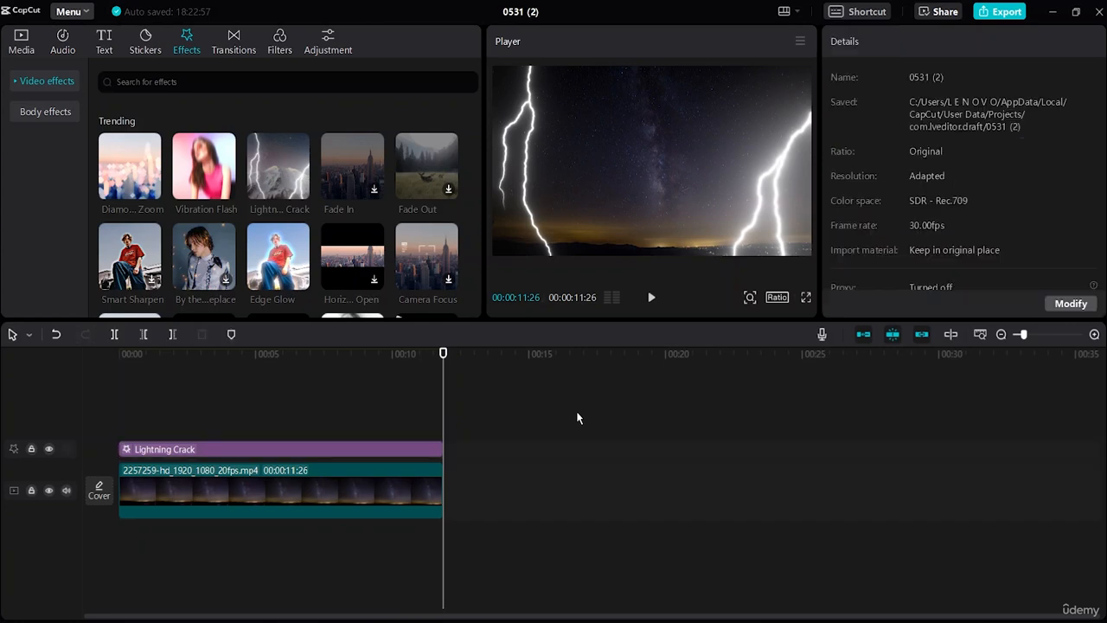
Play the timeline from the start to check the lightning effect at its reduced speed
{"action": "left_click_drag", "start_coordinate": [442, 396], "coordinate": [38, 405]}
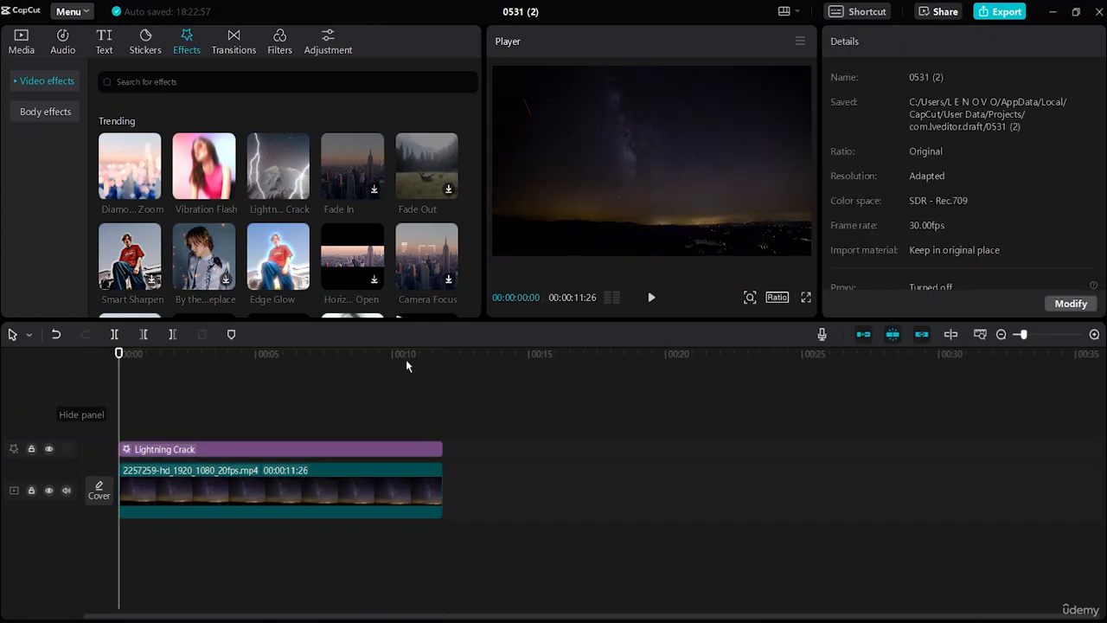
{"action": "left_click", "coordinate": [651, 296]}
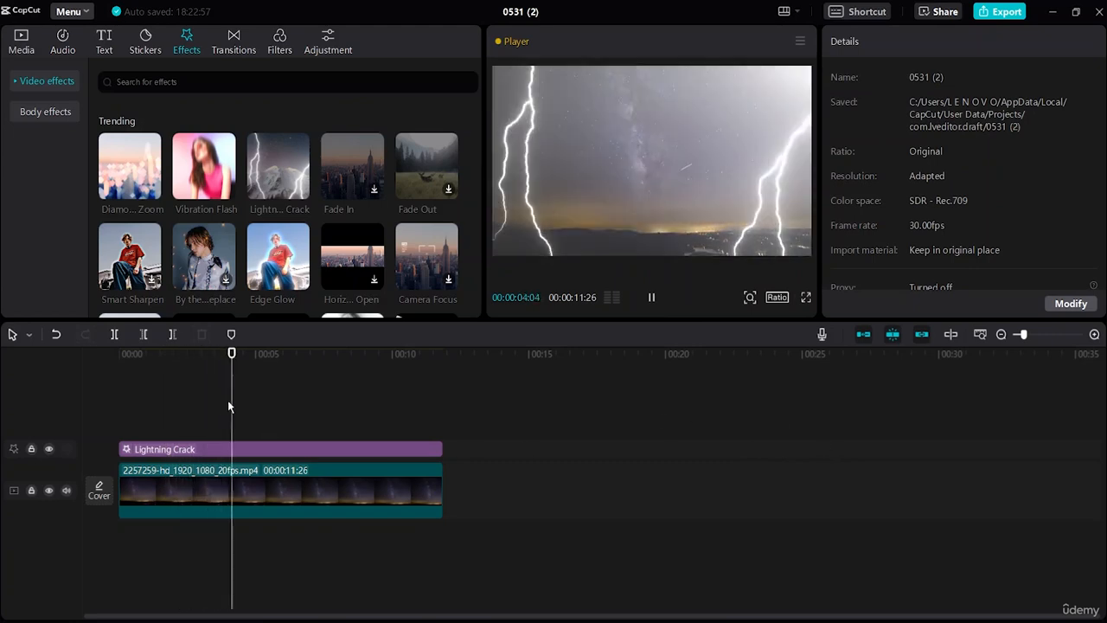
{"action": "key", "text": "space"}
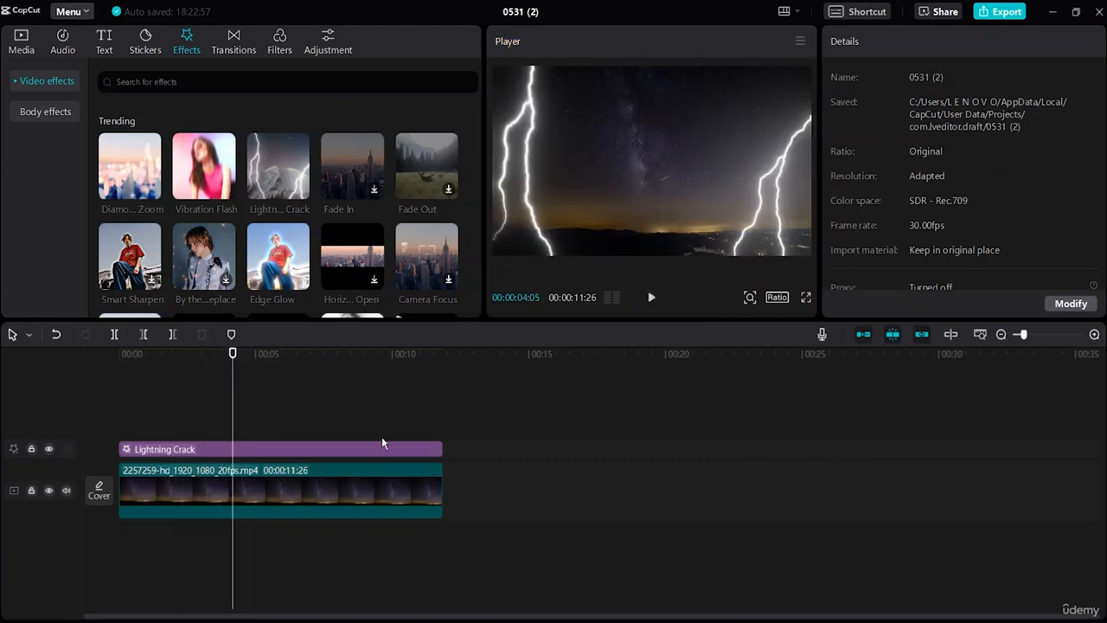
Set the Lightning Crack effect's Speed to 75, Filters to 12 and Twist to 20
{"action": "left_click", "coordinate": [384, 446]}
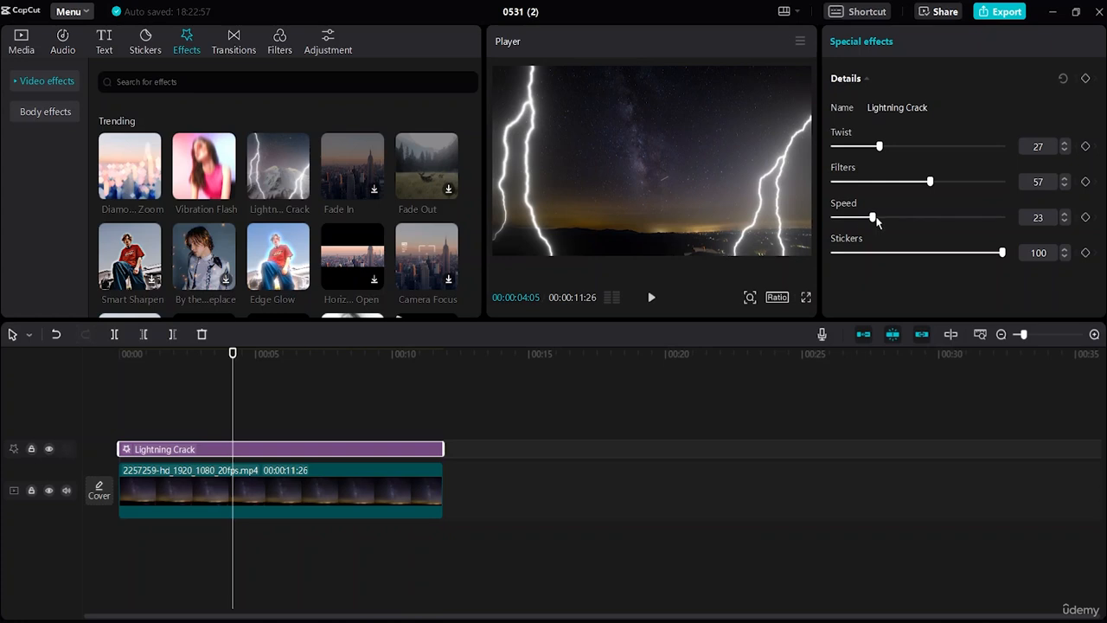
{"action": "left_click_drag", "start_coordinate": [898, 217], "coordinate": [959, 223]}
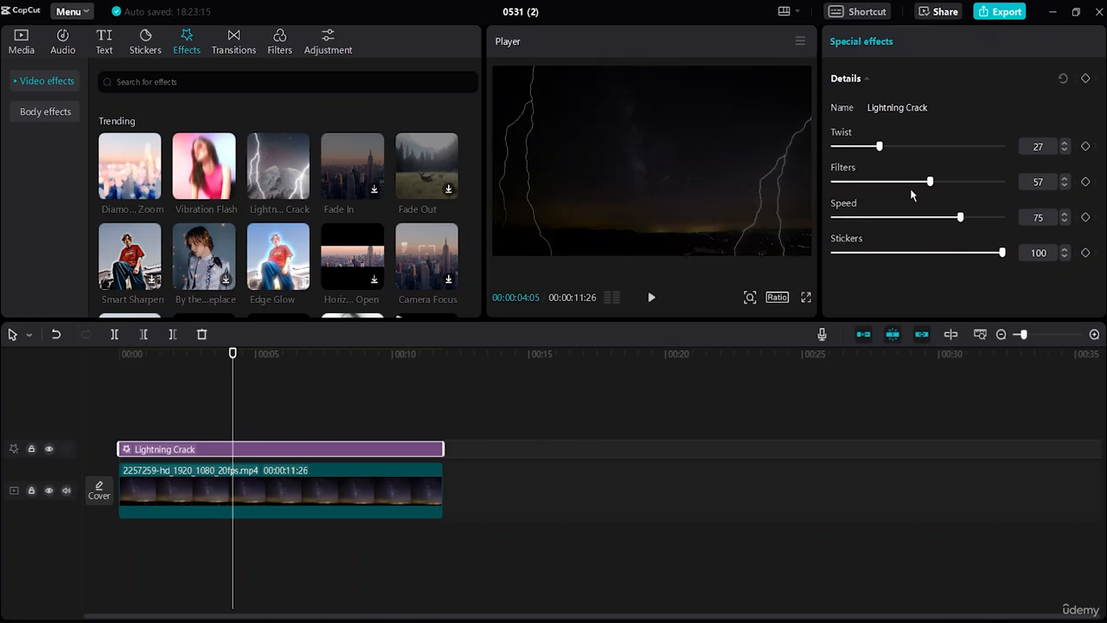
{"action": "left_click_drag", "start_coordinate": [929, 190], "coordinate": [853, 197]}
{"action": "left_click_drag", "start_coordinate": [879, 146], "coordinate": [868, 147]}
Replay the timeline from the start to review the readjusted lightning effect
{"action": "left_click", "coordinate": [119, 355]}
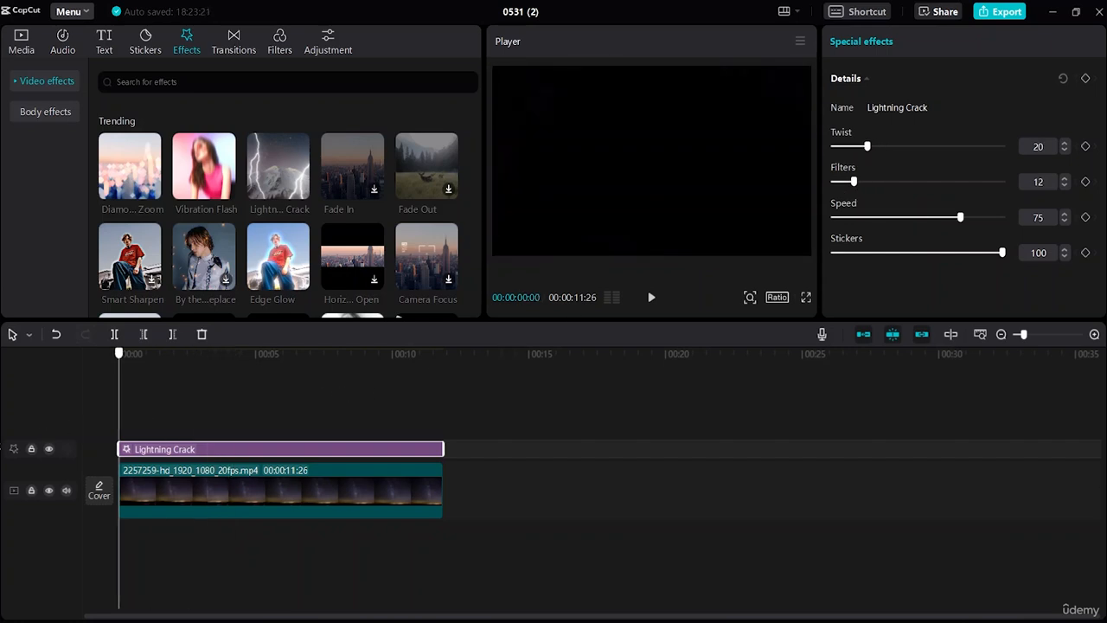
{"action": "left_click", "coordinate": [650, 298]}
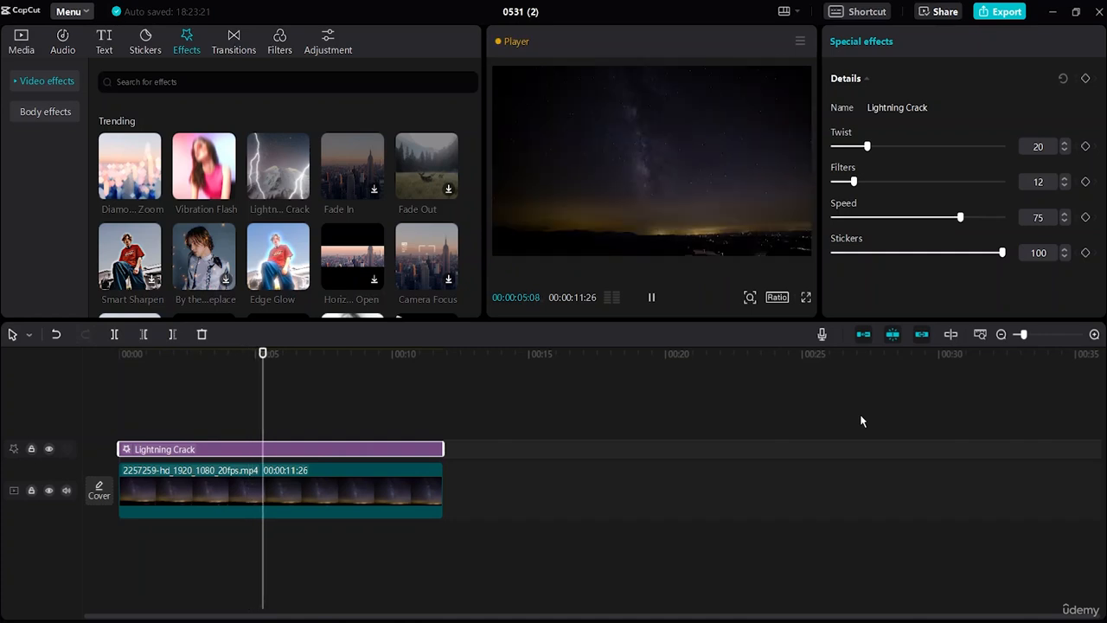
{"action": "key", "text": "space"}
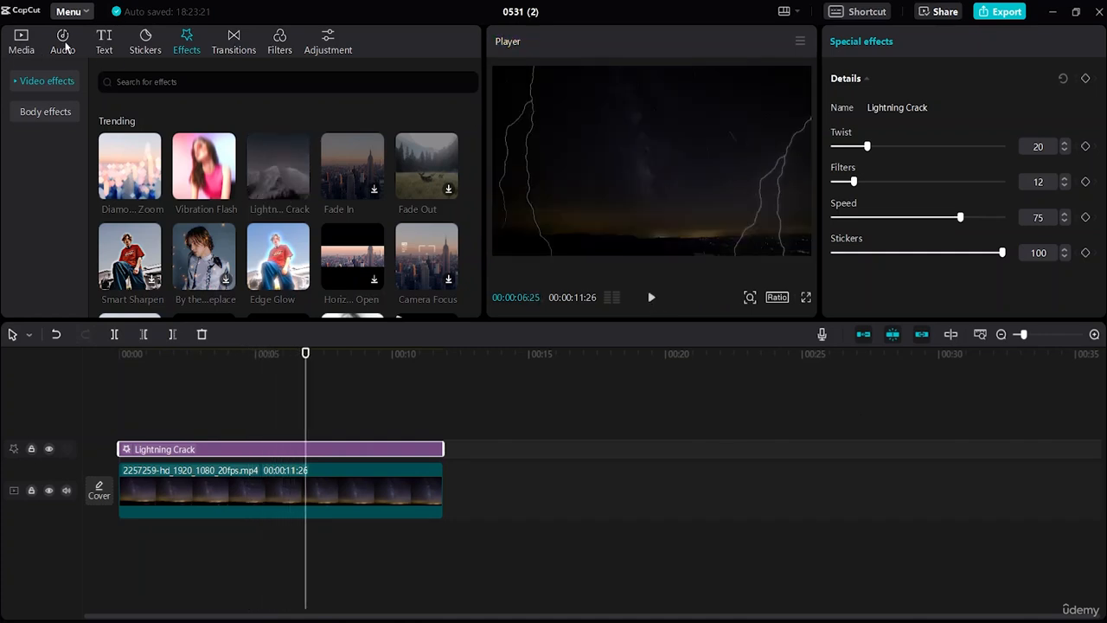
Lay the "Relaxing, Simple, Countryside, Travel, Nostalgic" music under the clip from the start and cut off the part beyond the video's end
{"action": "left_click", "coordinate": [63, 43]}
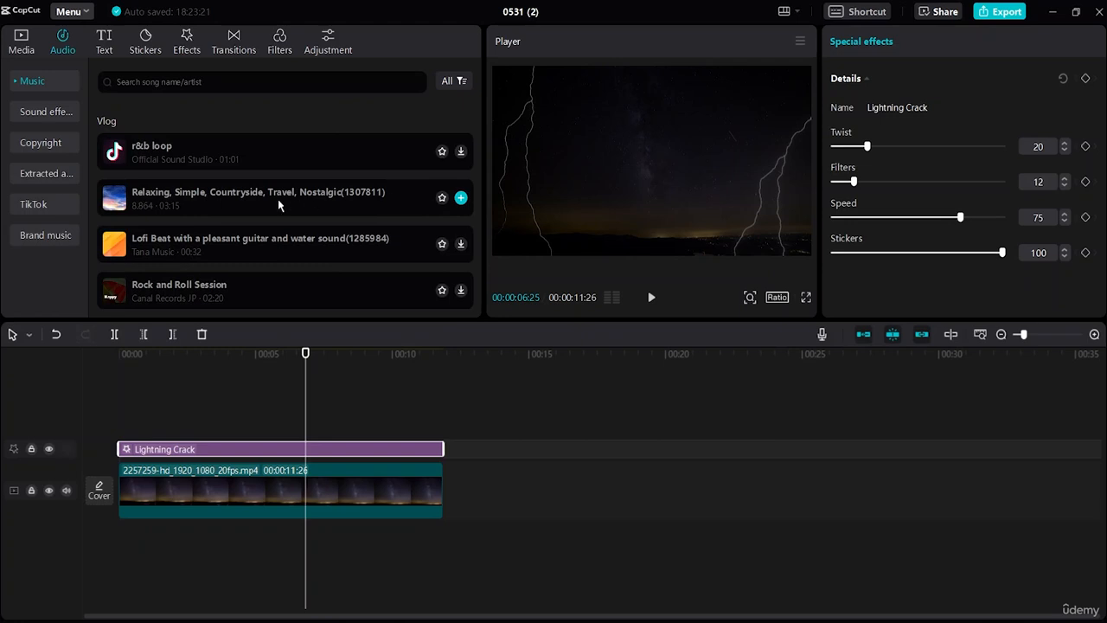
{"action": "left_click_drag", "start_coordinate": [277, 198], "coordinate": [116, 536]}
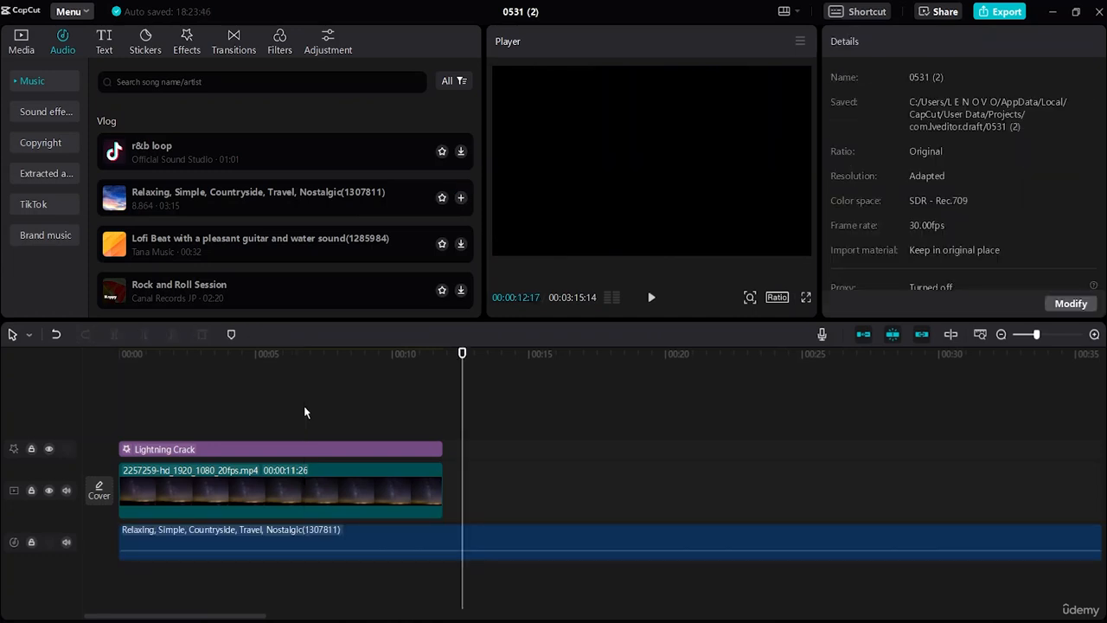
{"action": "left_click_drag", "start_coordinate": [462, 441], "coordinate": [443, 442]}
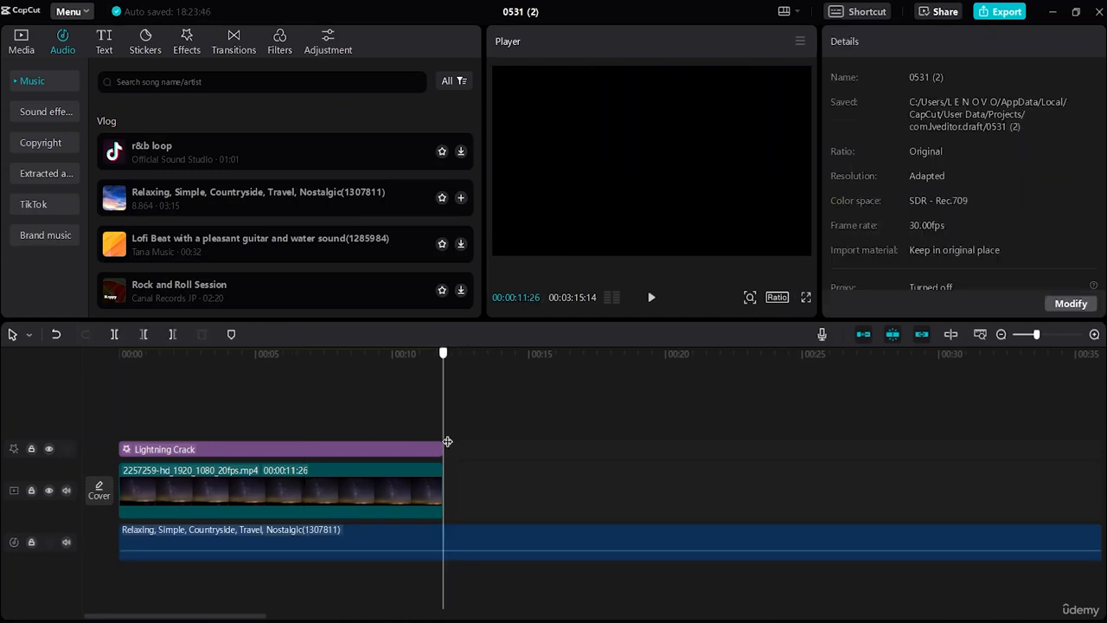
{"action": "left_click", "coordinate": [482, 557]}
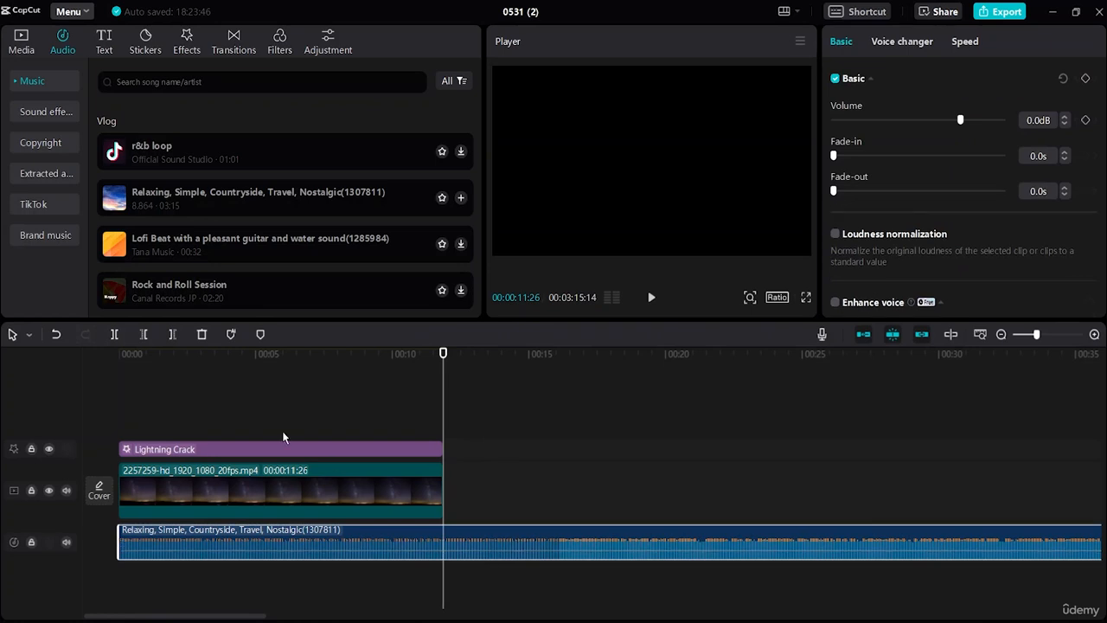
{"action": "left_click", "coordinate": [115, 335]}
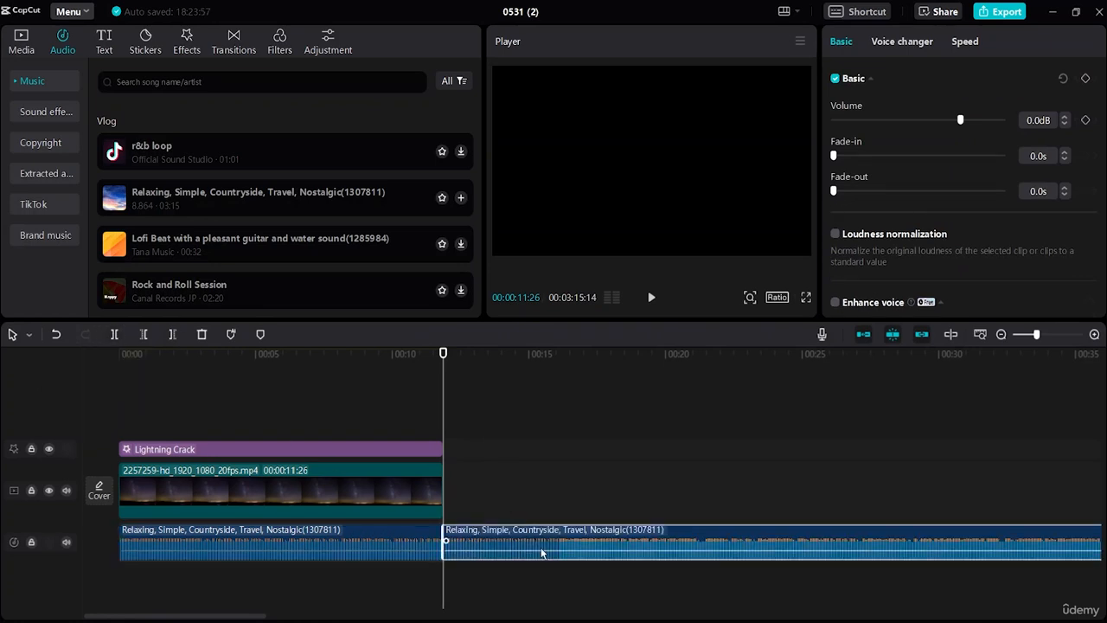
{"action": "left_click", "coordinate": [202, 335]}
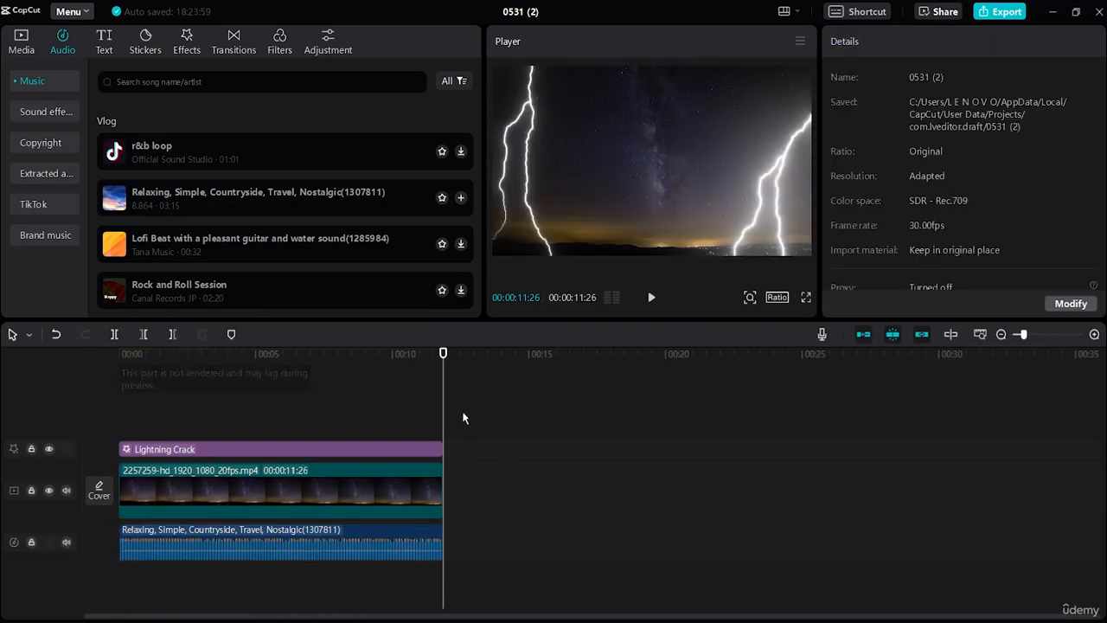
Play the sequence to review the lightning together with the music, and return the playhead to the start
{"action": "left_click_drag", "start_coordinate": [447, 404], "coordinate": [119, 415]}
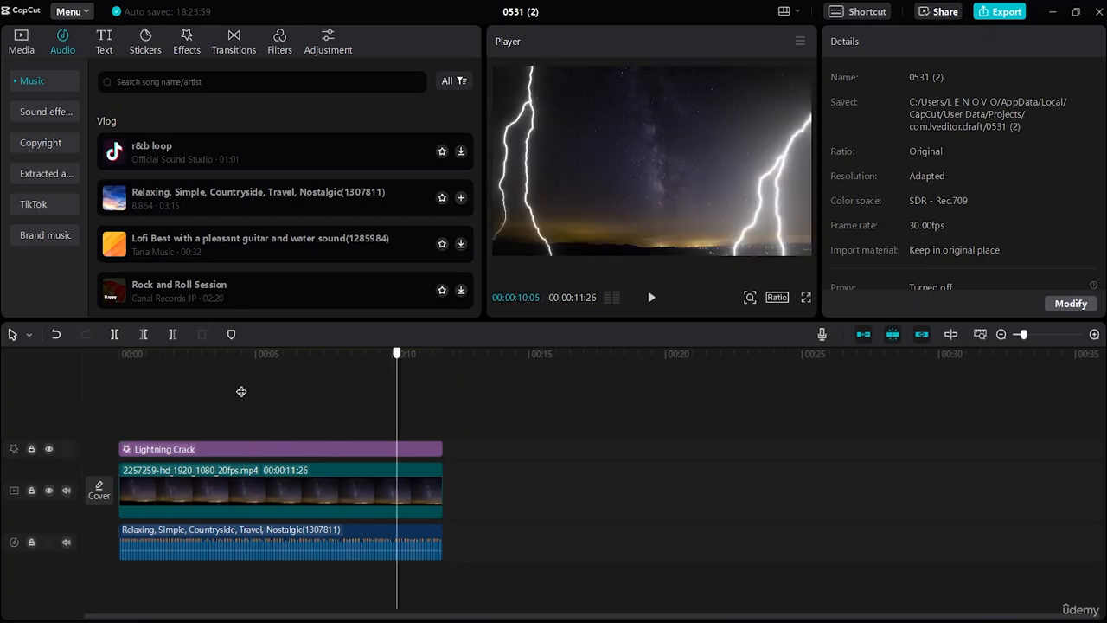
{"action": "left_click", "coordinate": [650, 298]}
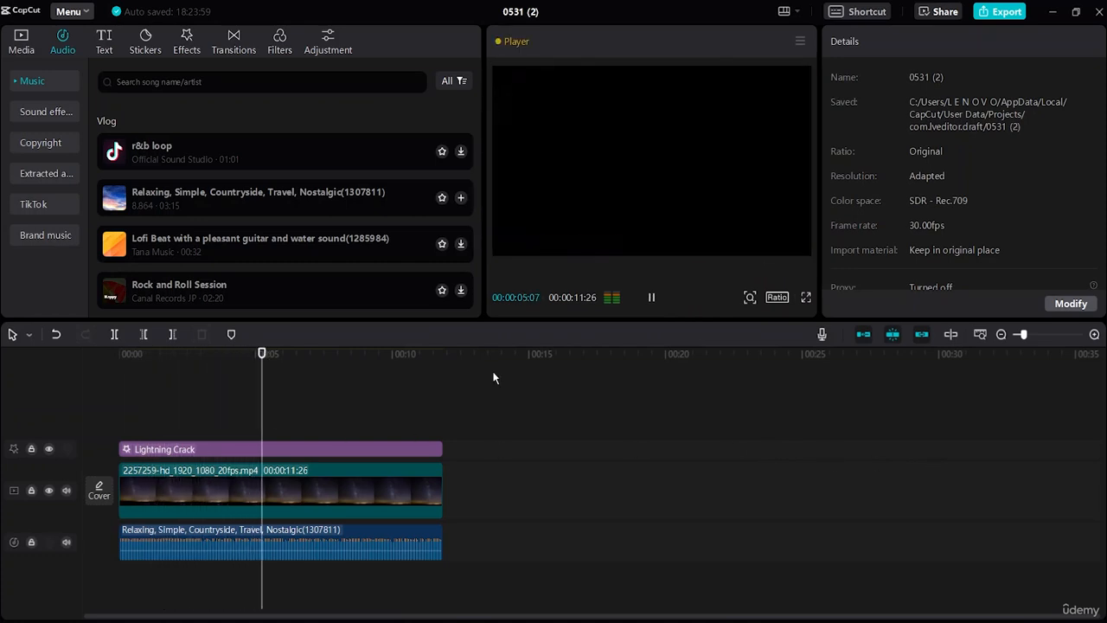
{"action": "left_click", "coordinate": [652, 298]}
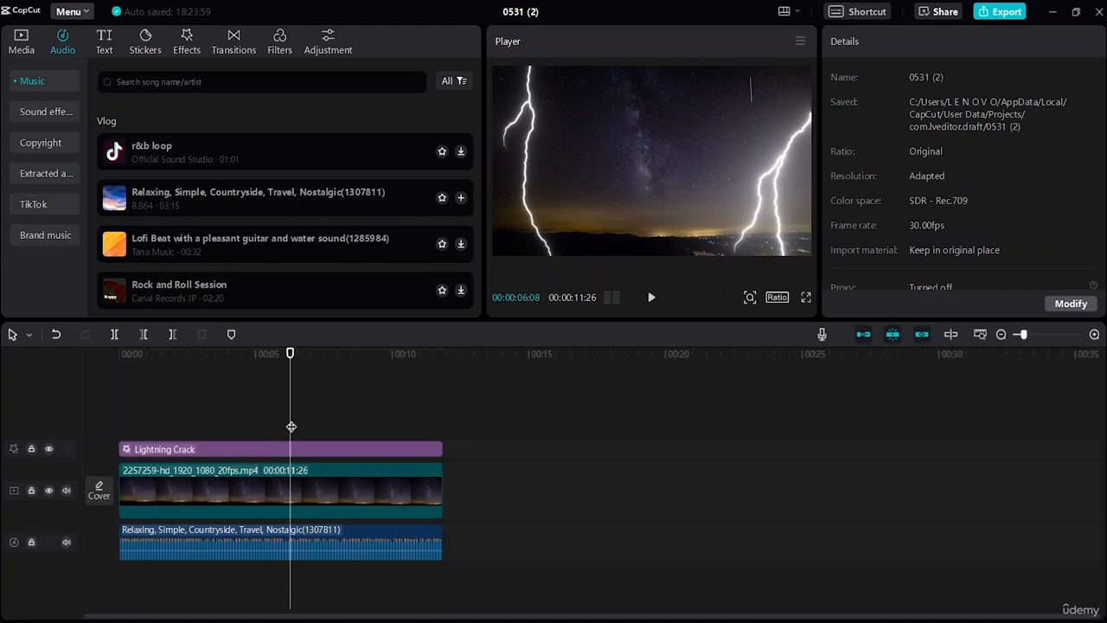
{"action": "left_click_drag", "start_coordinate": [288, 427], "coordinate": [66, 443]}
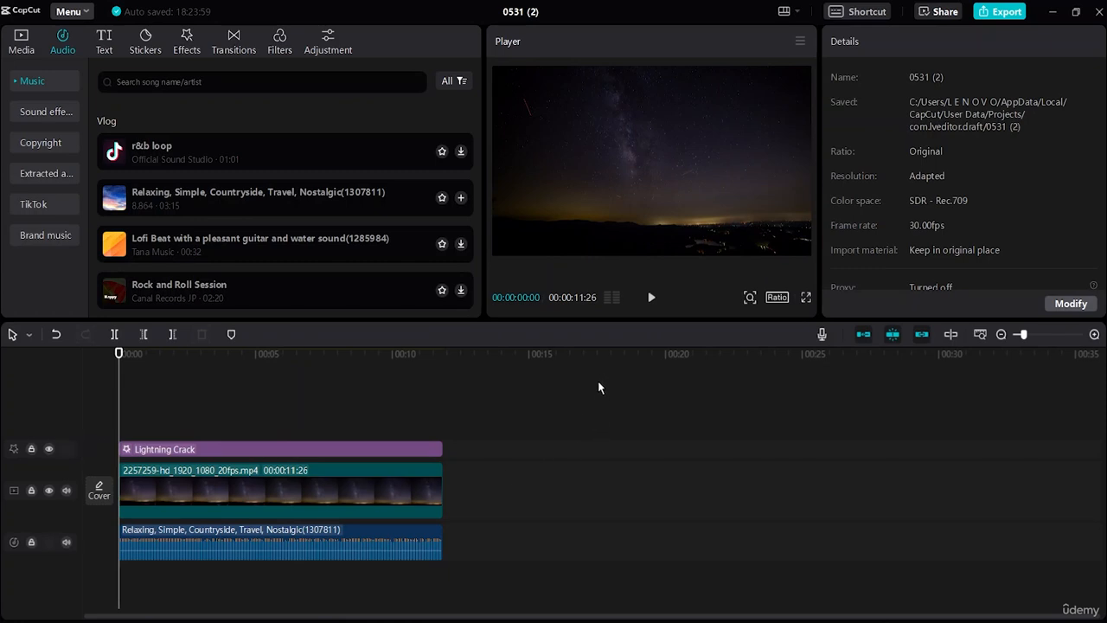
Change the project's aspect ratio to 9:16 and enlarge the clip to about 315% at position X 79, Y 0 to fill the frame
{"action": "left_click", "coordinate": [775, 297]}
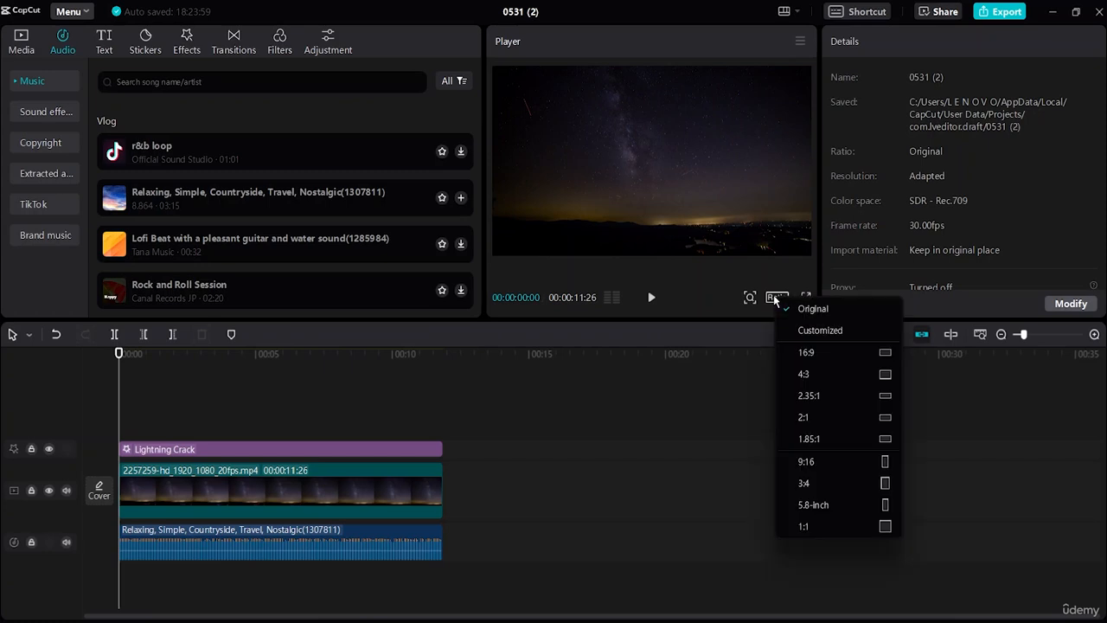
{"action": "left_click", "coordinate": [822, 465]}
{"action": "left_click", "coordinate": [659, 195]}
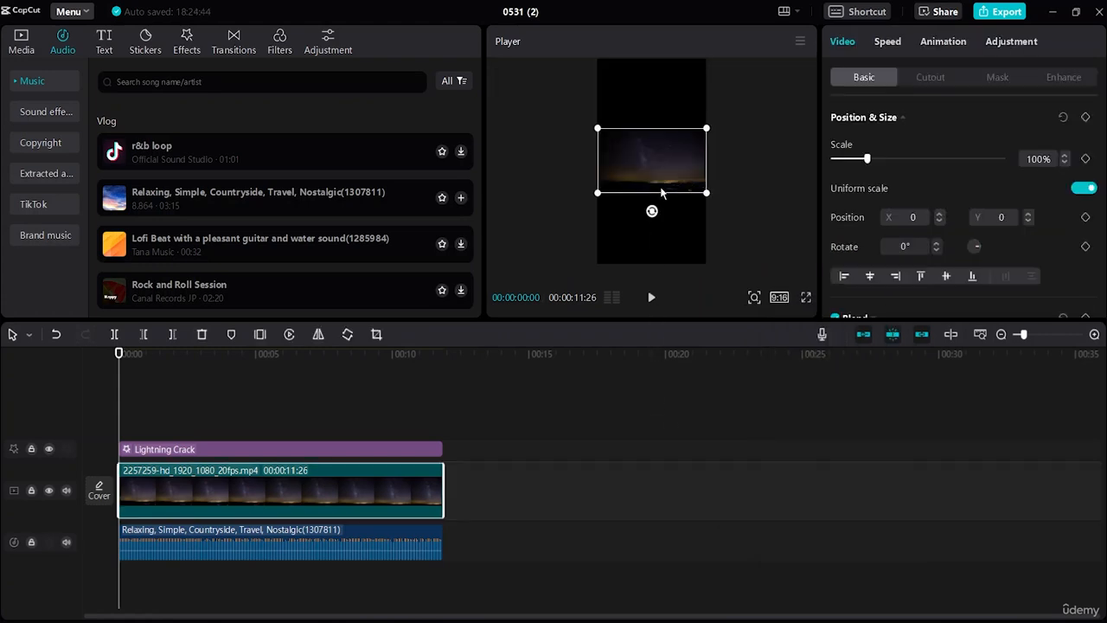
{"action": "left_click_drag", "start_coordinate": [704, 195], "coordinate": [828, 368]}
{"action": "left_click_drag", "start_coordinate": [623, 237], "coordinate": [647, 220]}
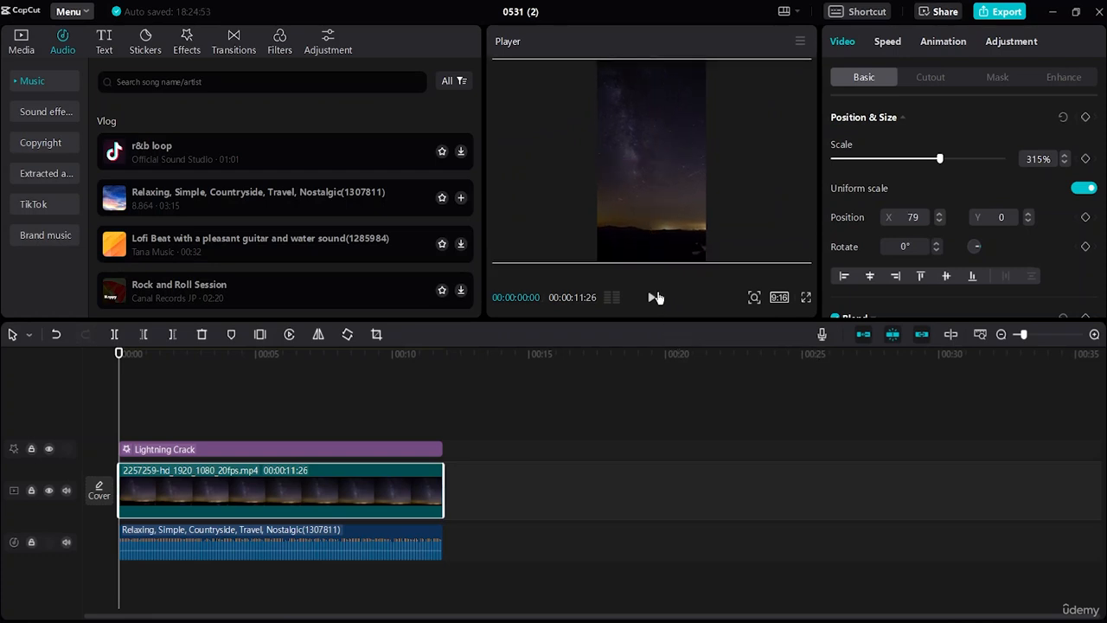
Play the vertical version to check its framing, and return the playhead to the start
{"action": "left_click", "coordinate": [652, 297]}
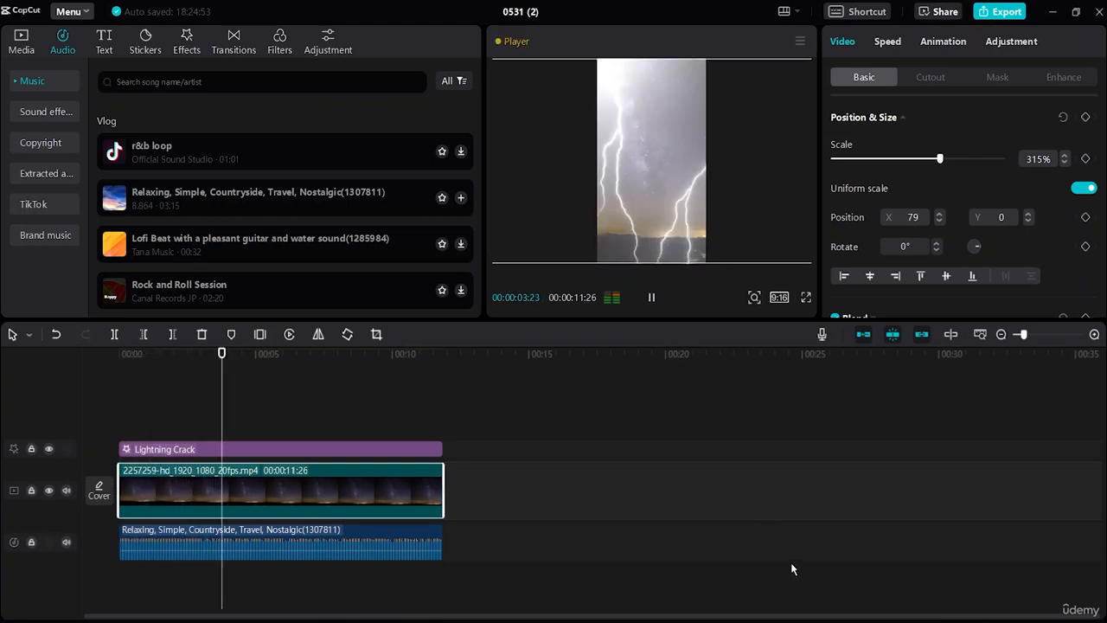
{"action": "left_click", "coordinate": [651, 297]}
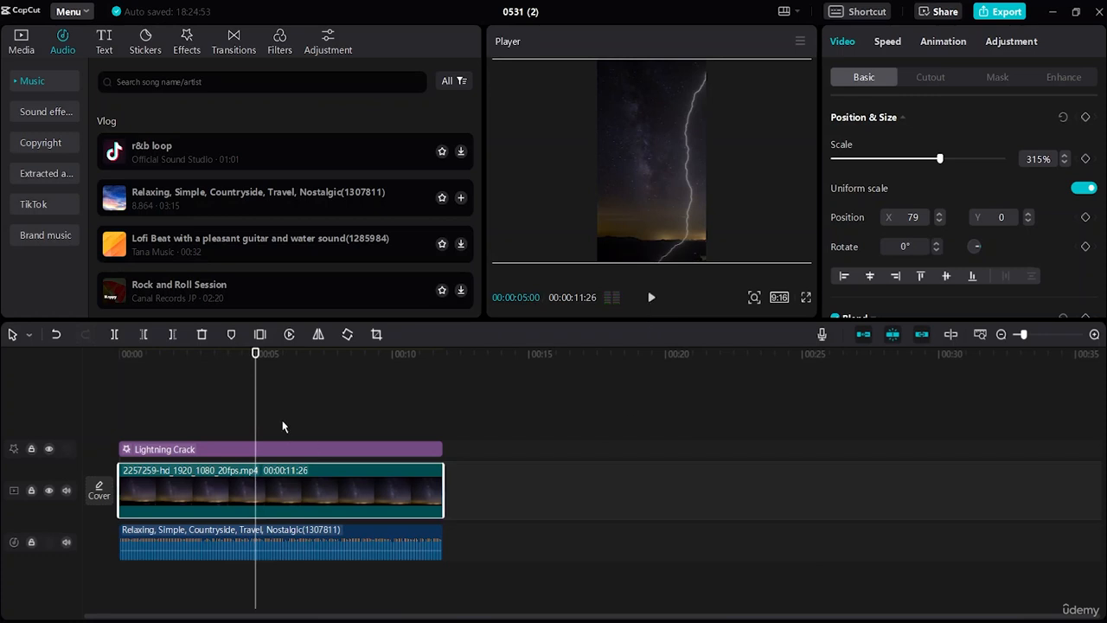
{"action": "left_click_drag", "start_coordinate": [252, 418], "coordinate": [63, 448]}
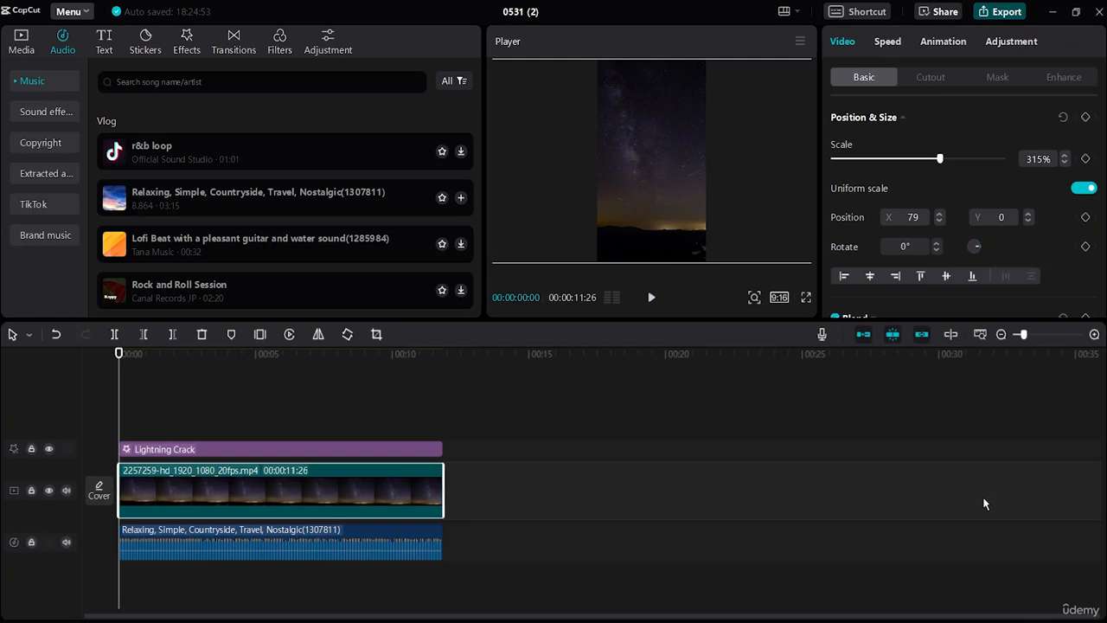
Export the video with the title Tiktok at 1080P, H.264, mp4 and 30fps
{"action": "key", "text": "ctrl+e"}
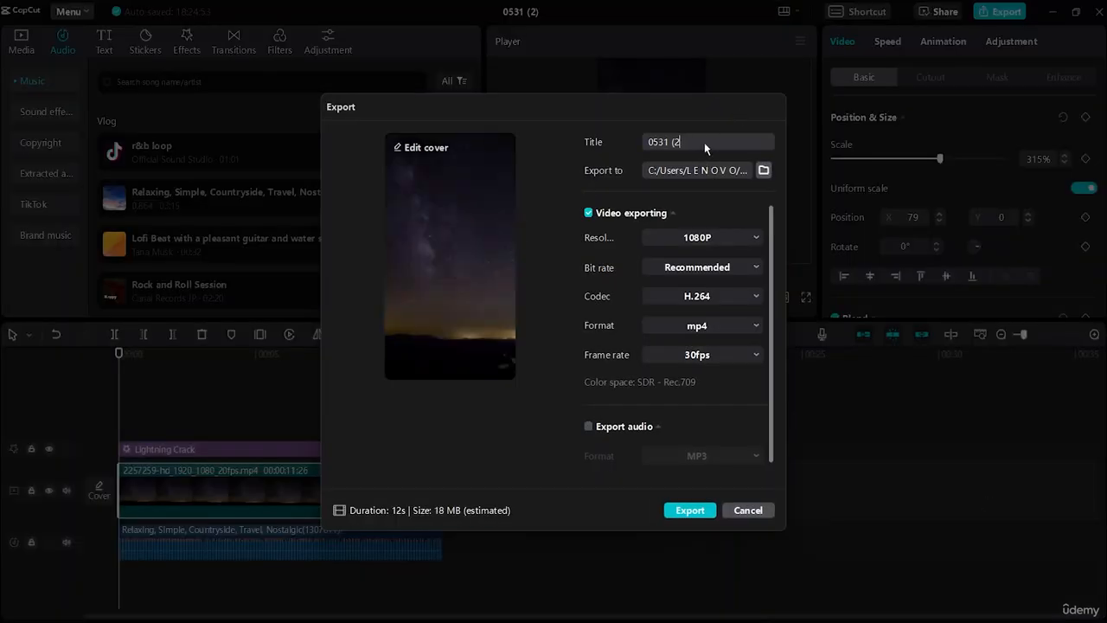
{"action": "key", "text": "BackSpace"}
{"action": "key", "text": "BackSpace"}
{"action": "key", "text": "BackSpace"}
{"action": "key", "text": "BackSpace"}
{"action": "key", "text": "BackSpace"}
{"action": "key", "text": "BackSpace"}
{"action": "key", "text": "BackSpace"}
{"action": "type", "text": "Tikt"}
{"action": "left_click", "coordinate": [681, 512]}
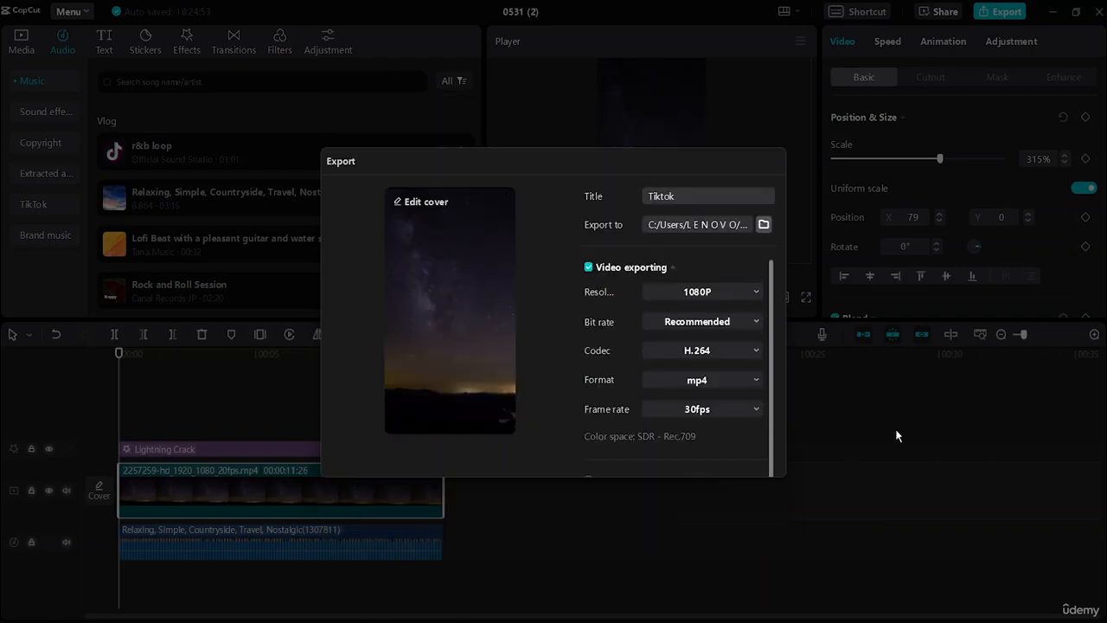